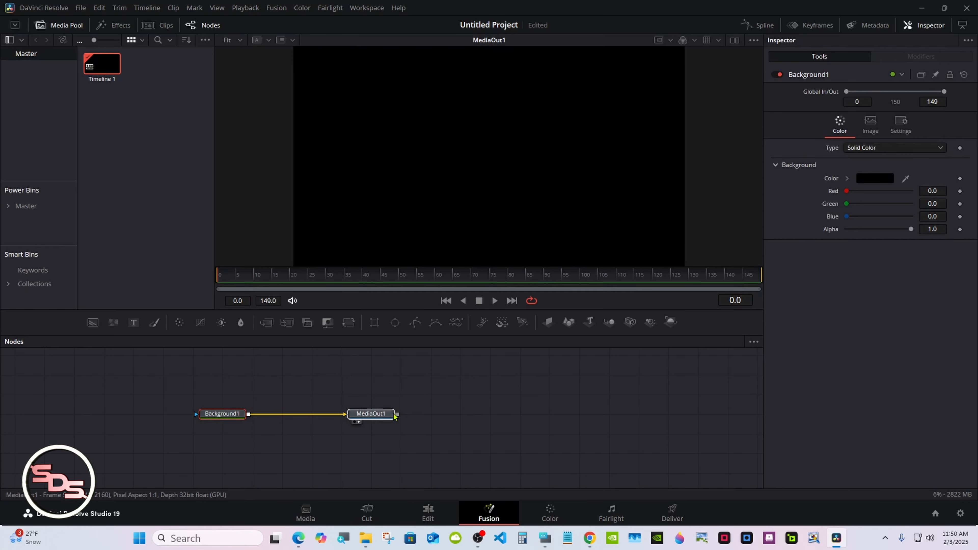
- Make Background1 fully transparent with alpha 0.0, and place an unconnected Ellipse mask node above the node chain
left_click(224, 414)
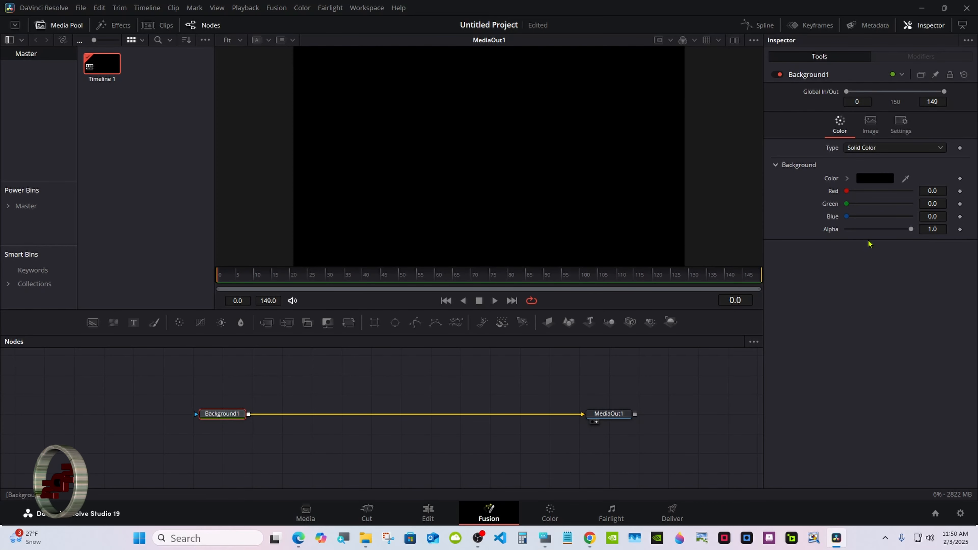
left_click_drag(911, 229, 824, 231)
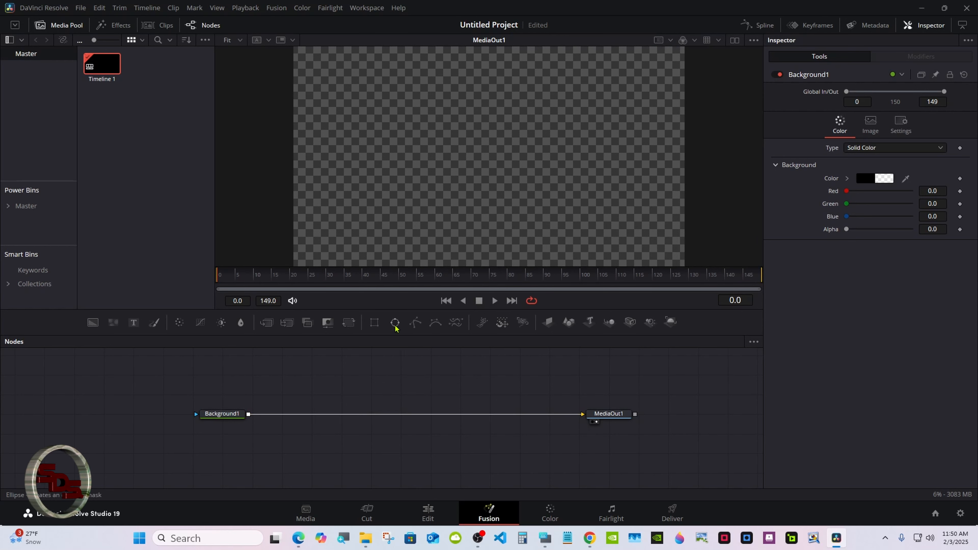
left_click_drag(395, 324, 300, 366)
left_click(222, 427)
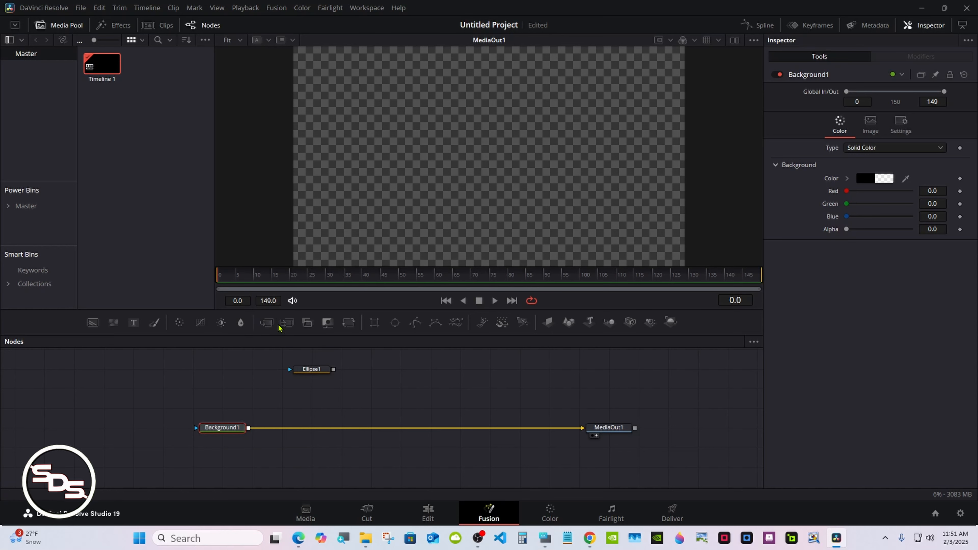
- Insert a Merge after Background1 and feed it a second Background as foreground, masked by Ellipse1
left_click(267, 324)
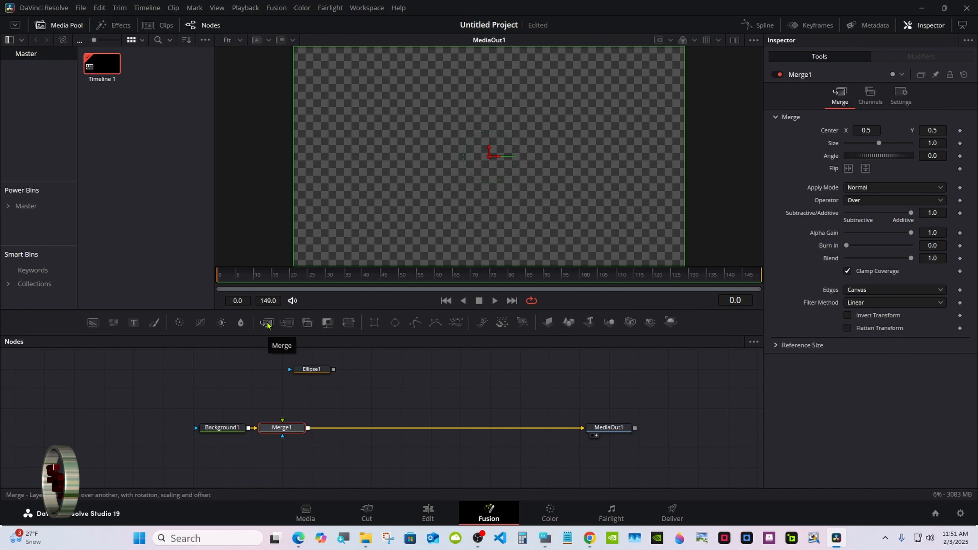
left_click_drag(302, 371, 273, 370)
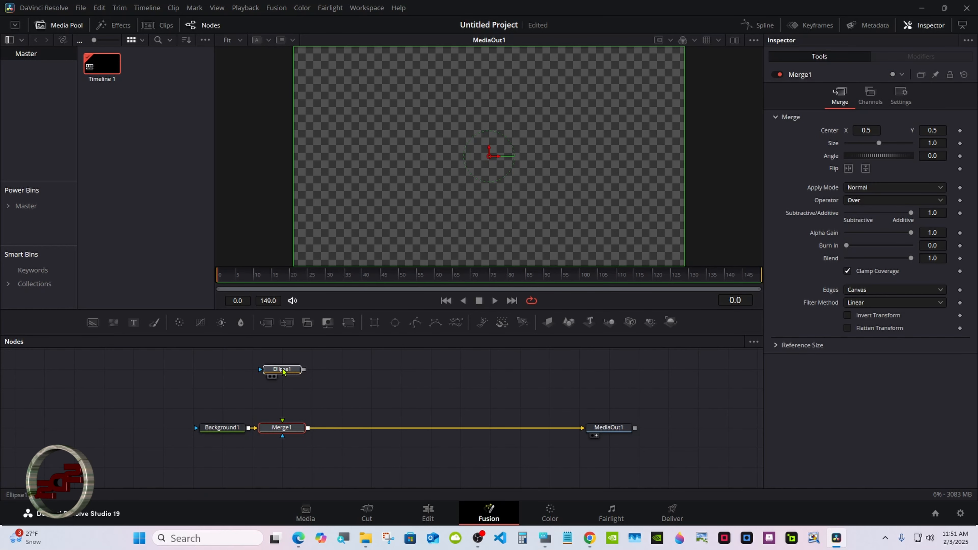
left_click_drag(89, 331, 279, 428)
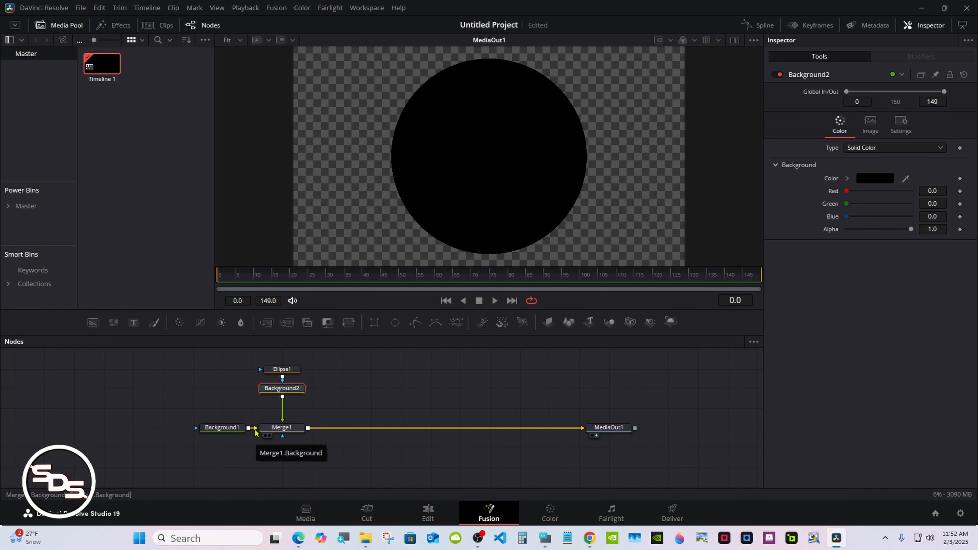
- Link Ellipse1's width to its height with an expression and reduce the height to 0.268
left_click(282, 430)
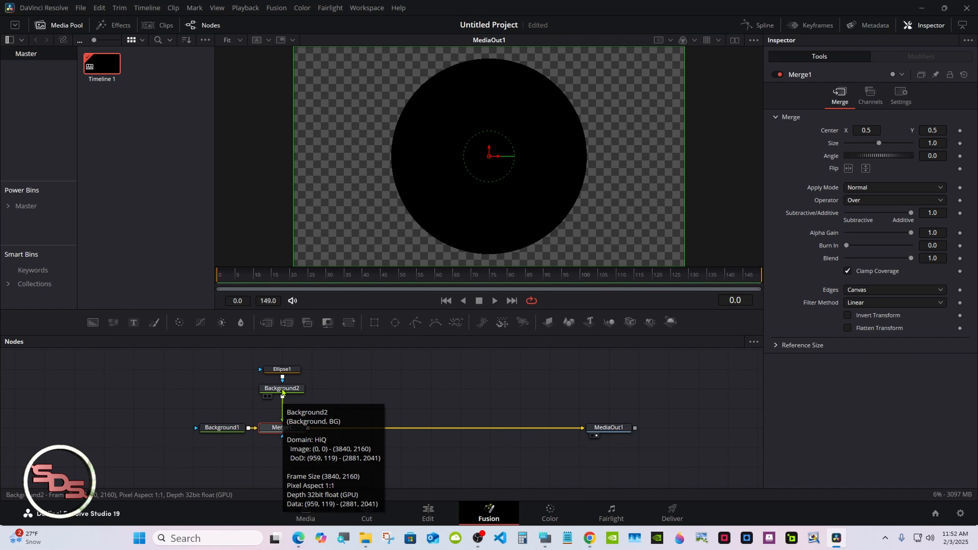
left_click(282, 369)
right_click(831, 213)
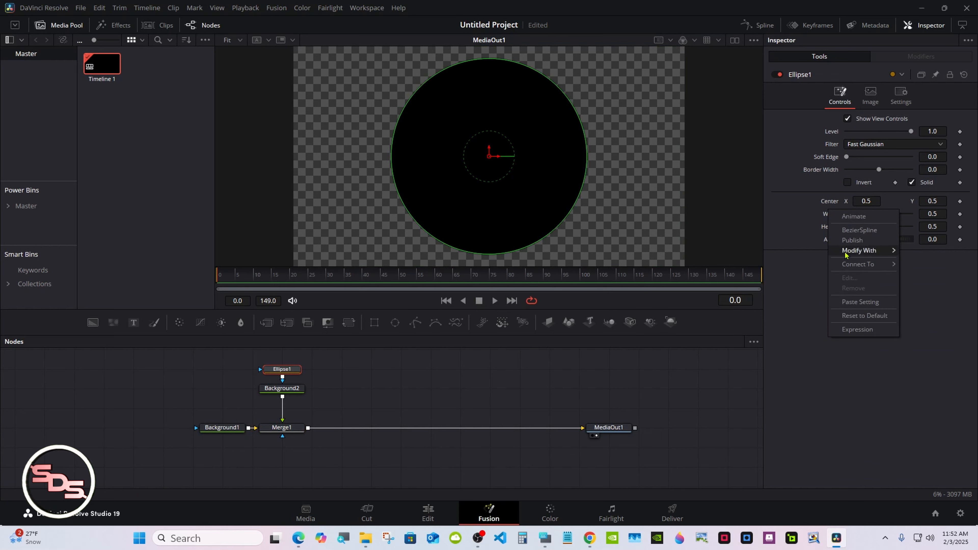
left_click(857, 330)
mouse_move(848, 227)
left_mouse_down()
mouse_move(831, 240)
mouse_move(854, 241)
left_mouse_up()
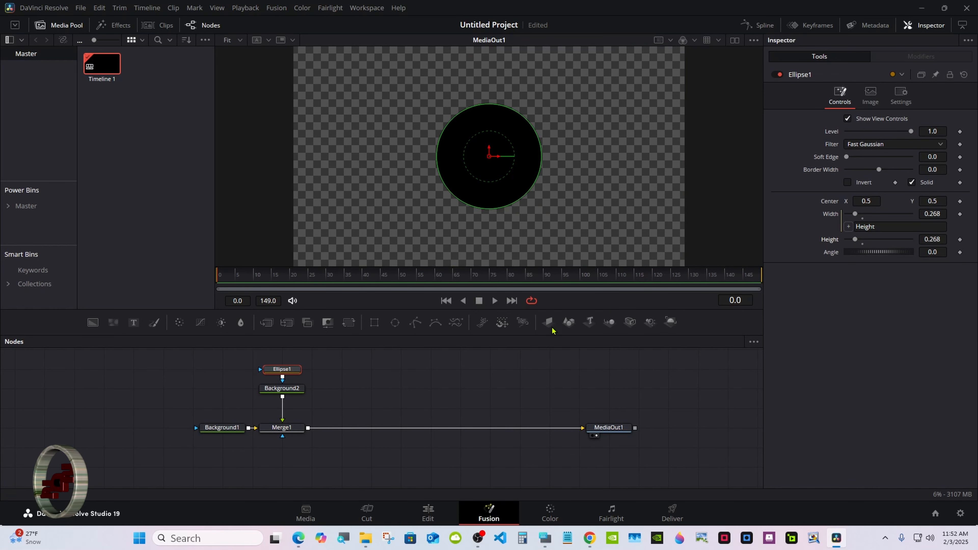
- Colour Background2 red with Red at 1.0 and shift Ellipse1 left to Center X 0.283
left_click(285, 388)
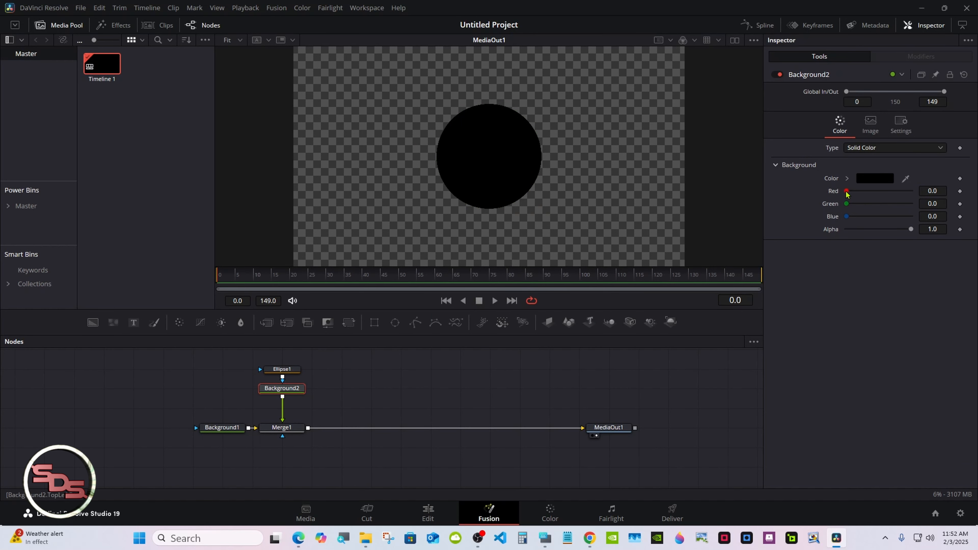
left_click_drag(847, 194, 936, 190)
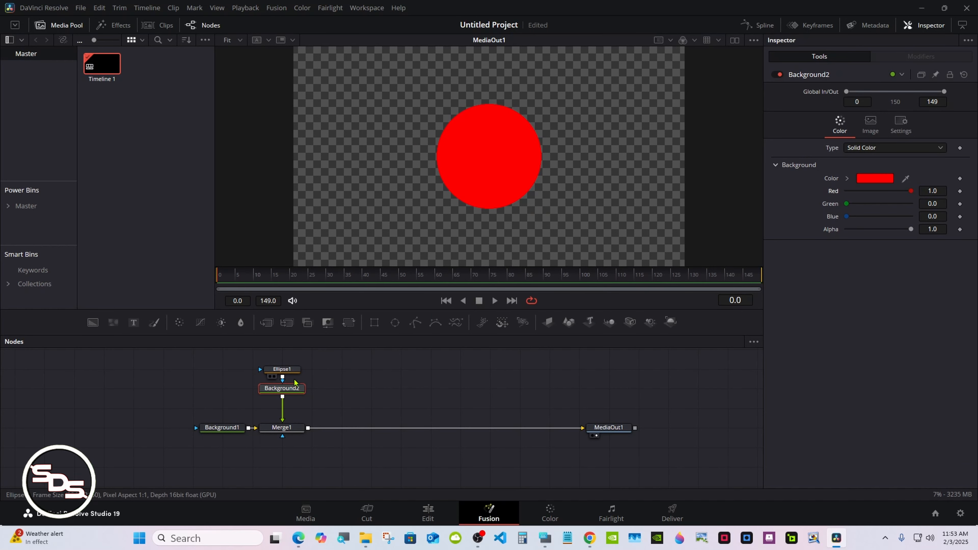
left_click(284, 370)
left_click_drag(873, 198, 824, 200)
- Duplicate Ellipse1 and Background2 together beside the originals, and merge the copy into the chain after Merge1
left_click_drag(262, 357, 289, 389)
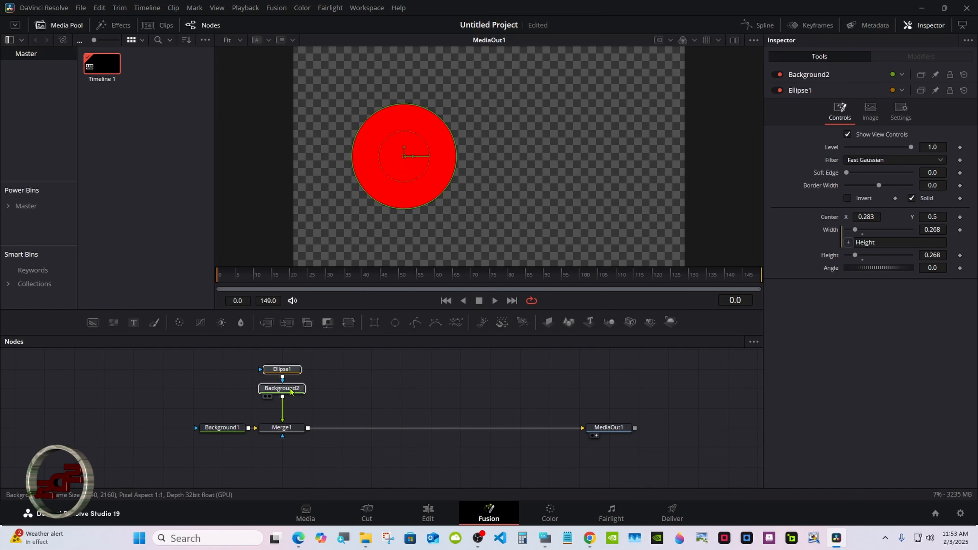
right_click(290, 388)
left_click(313, 124)
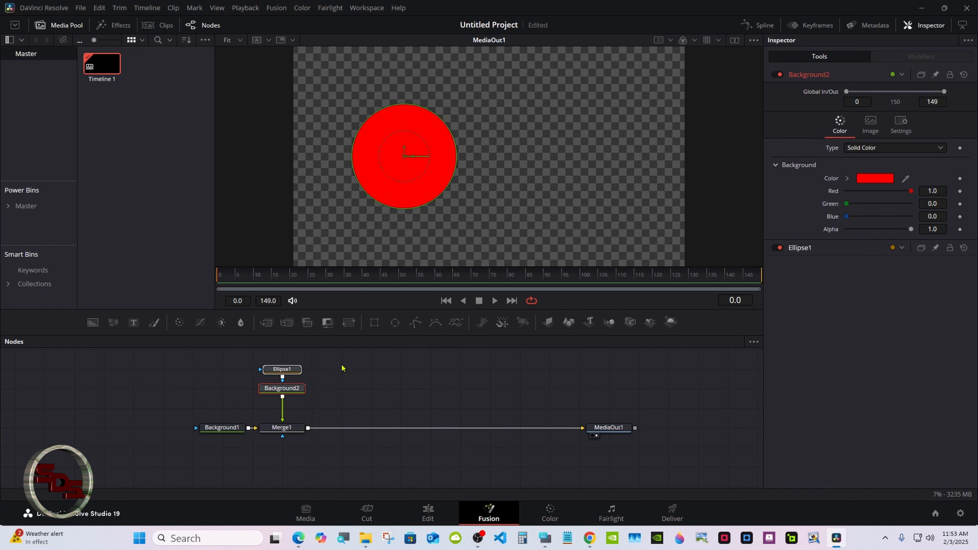
left_click(340, 389)
right_click(339, 390)
left_click(360, 367)
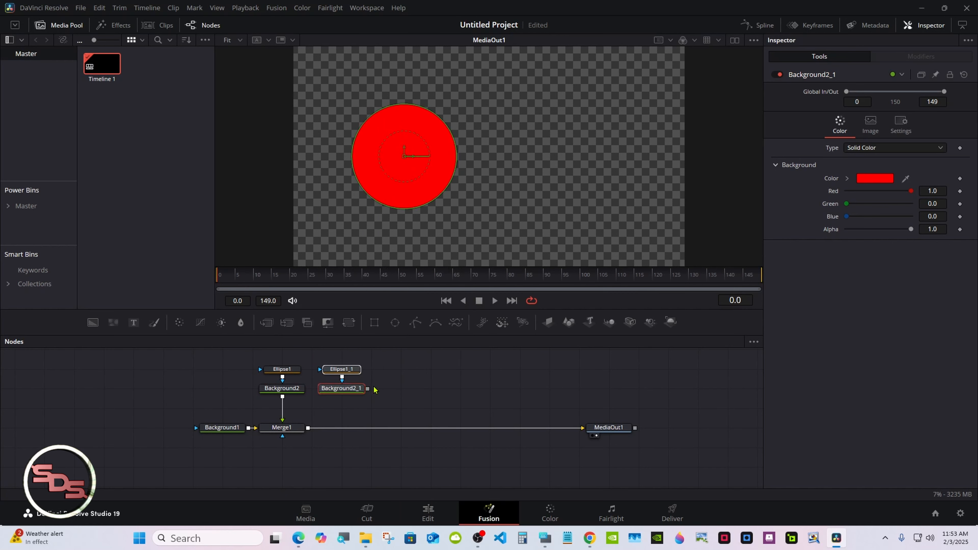
left_click_drag(368, 388, 309, 431)
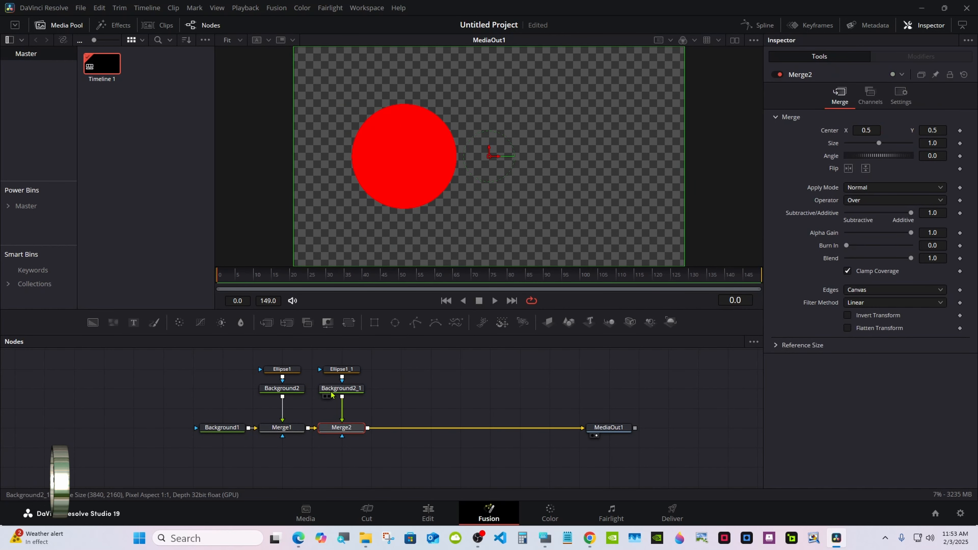
- Move Ellipse1_1 to Center X 0.443 and colour Background2_1 blue with Blue 1.0 and Red 0.0
left_click(341, 370)
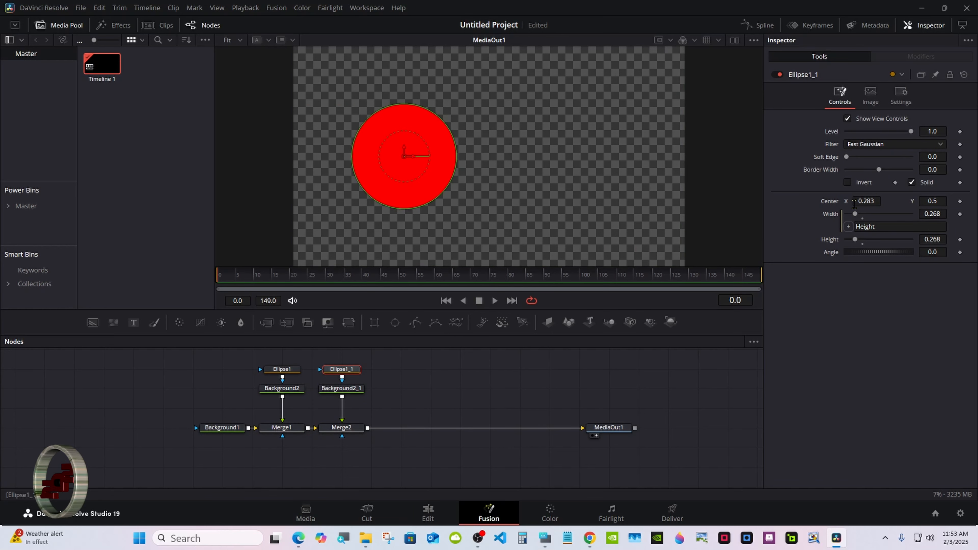
left_click_drag(860, 201, 901, 201)
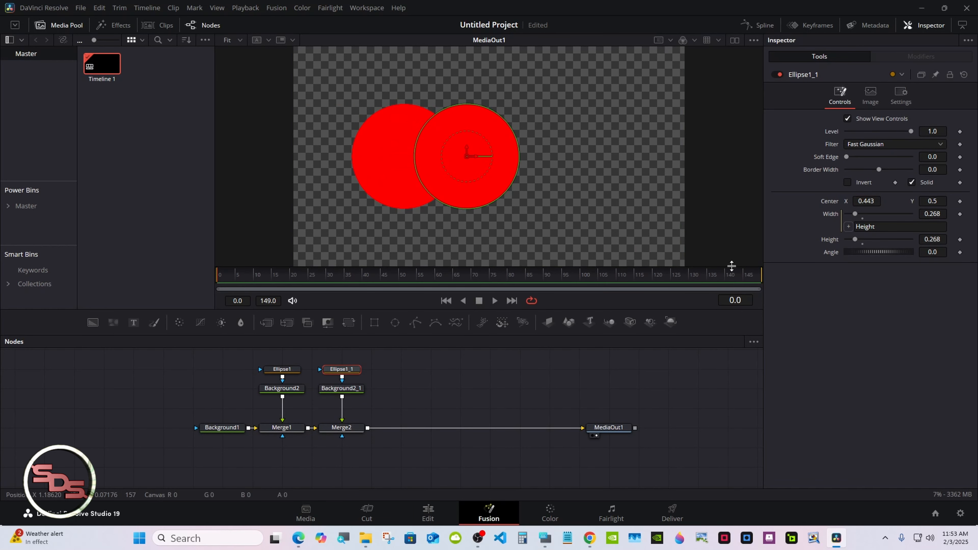
left_click(341, 389)
left_click_drag(847, 216, 846, 192)
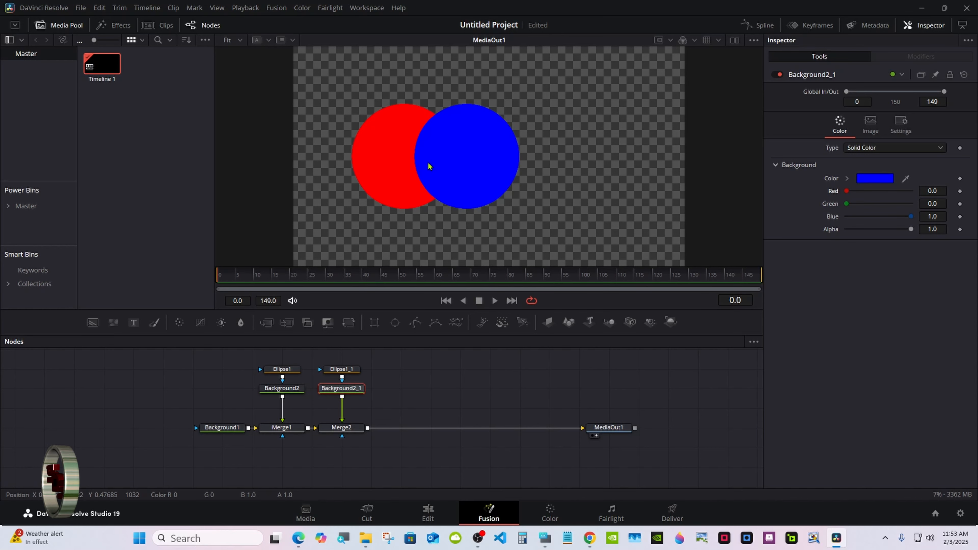
- Duplicate Ellipse1_1 and Background2_1 together beside the originals, and merge the copy into the chain after Merge2
left_click(283, 370)
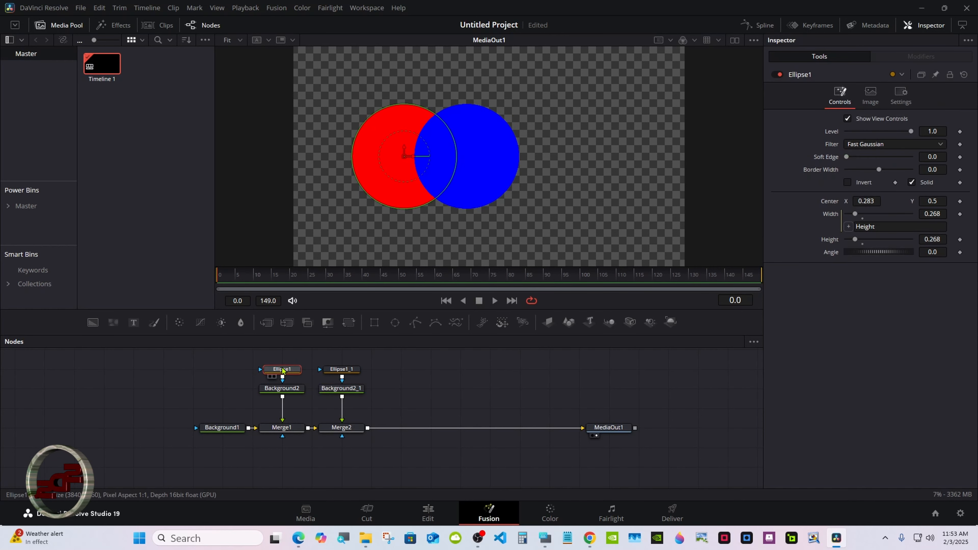
left_click(334, 370)
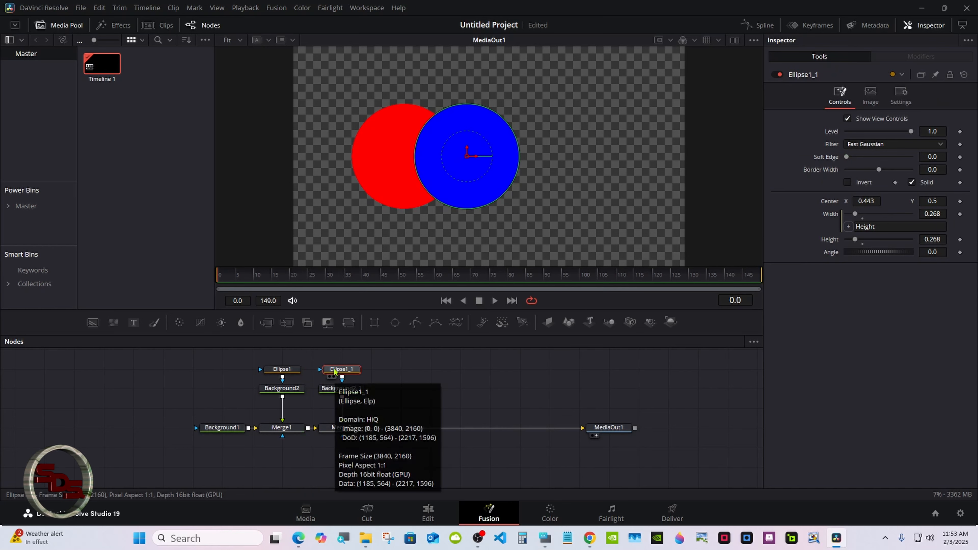
left_click(341, 389, "ctrl")
right_click(344, 388)
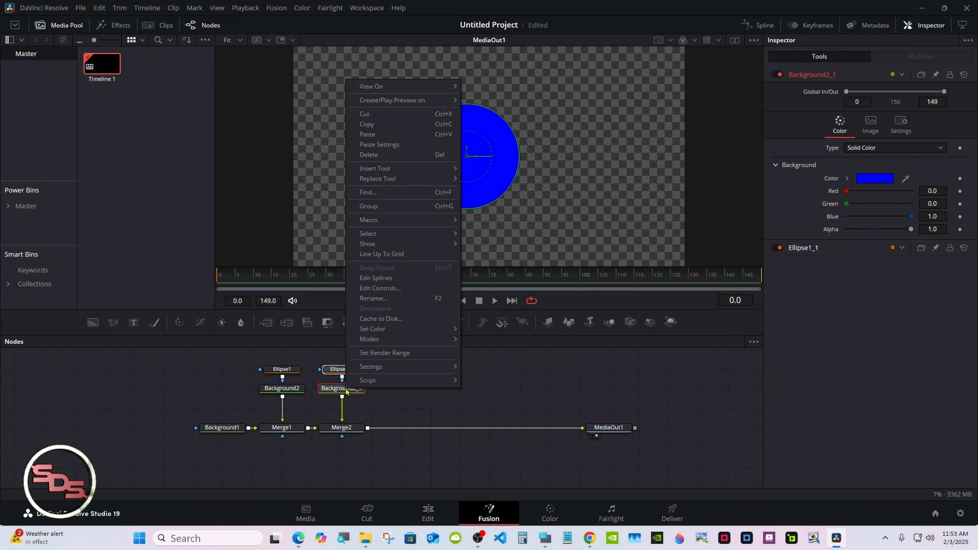
left_click(366, 126)
left_click(401, 385)
right_click(400, 385)
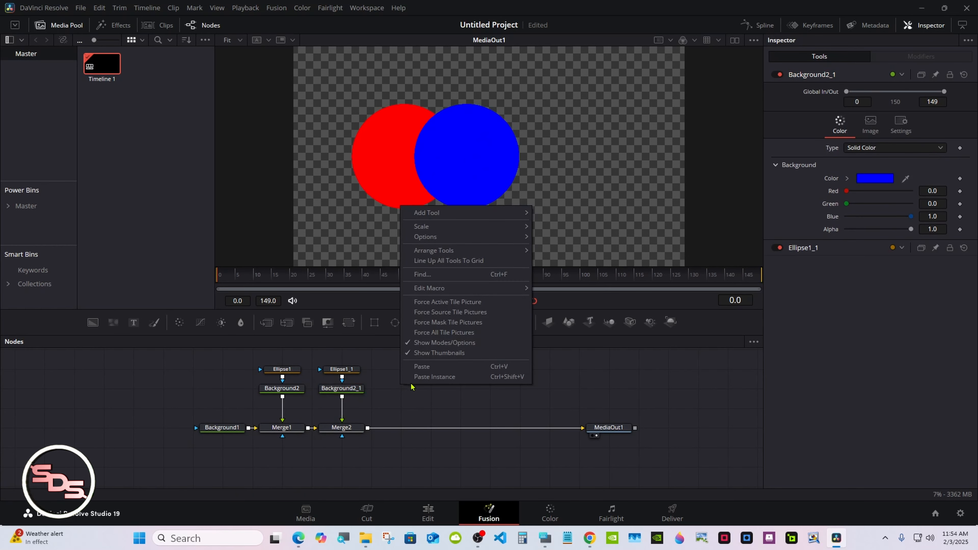
left_click(420, 367)
left_click_drag(402, 397, 368, 428)
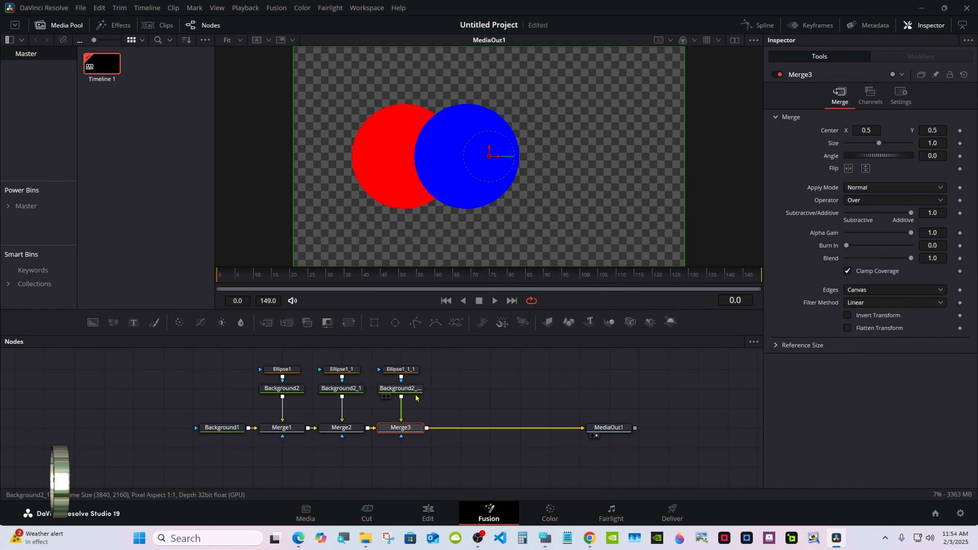
- Colour the third circle's background pure green and shift its ellipse right so it partly overlaps the blue circle
left_click(412, 390)
left_click_drag(846, 204, 931, 201)
left_click(401, 369)
- Even out the circle spacing by moving the blue circle's ellipse to Center X 0.458
left_click(341, 369)
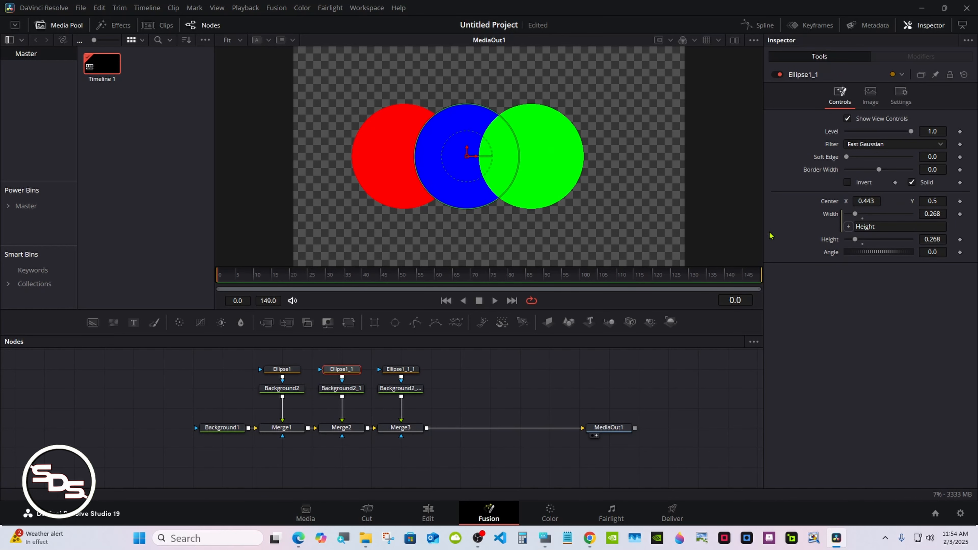
left_click_drag(864, 201, 866, 202)
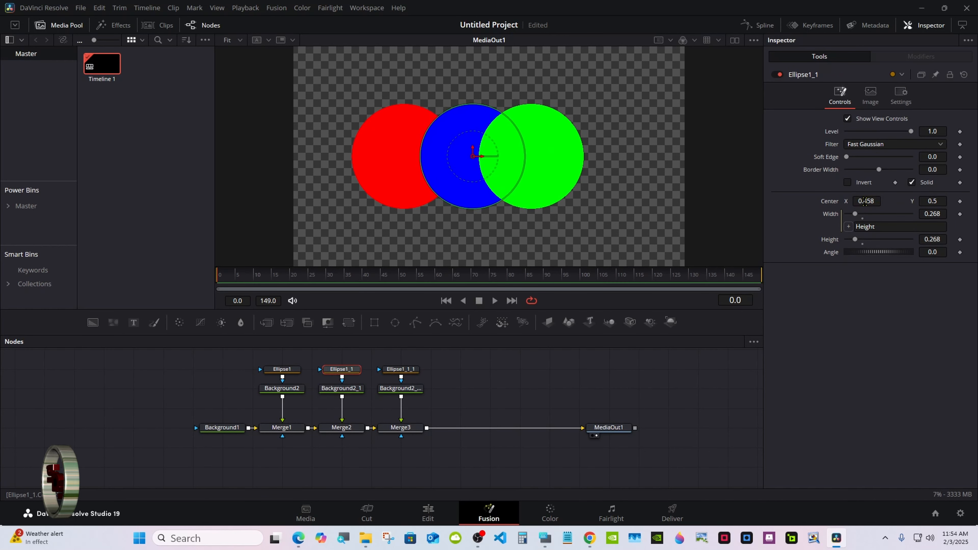
left_click(547, 351)
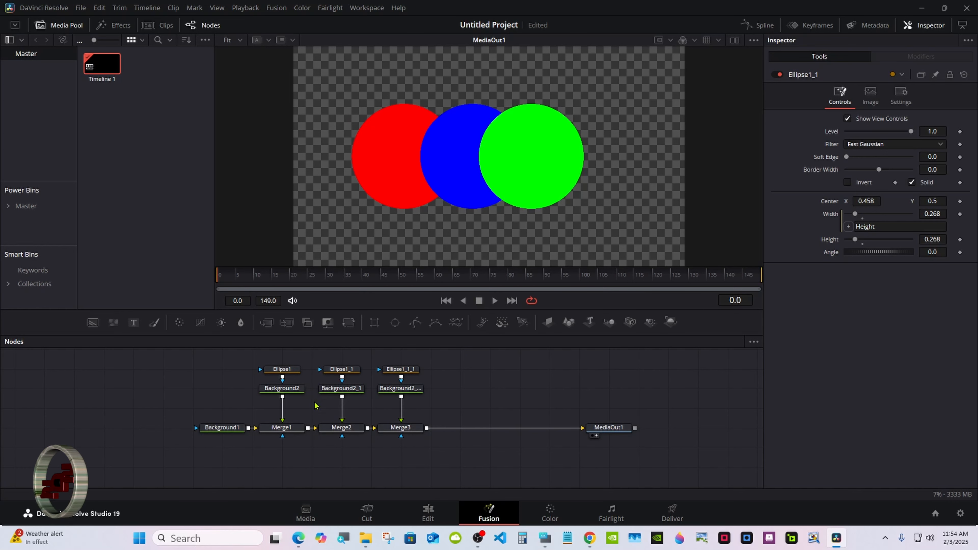
- Swap Merge3's inputs to put the green circle behind the others, and swap them back to restore the order
left_click(393, 428)
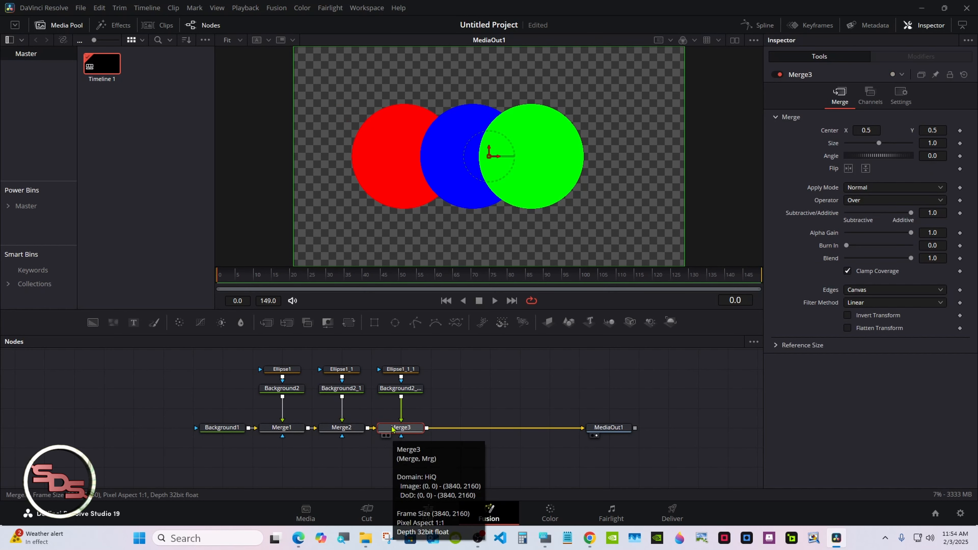
right_click(392, 428)
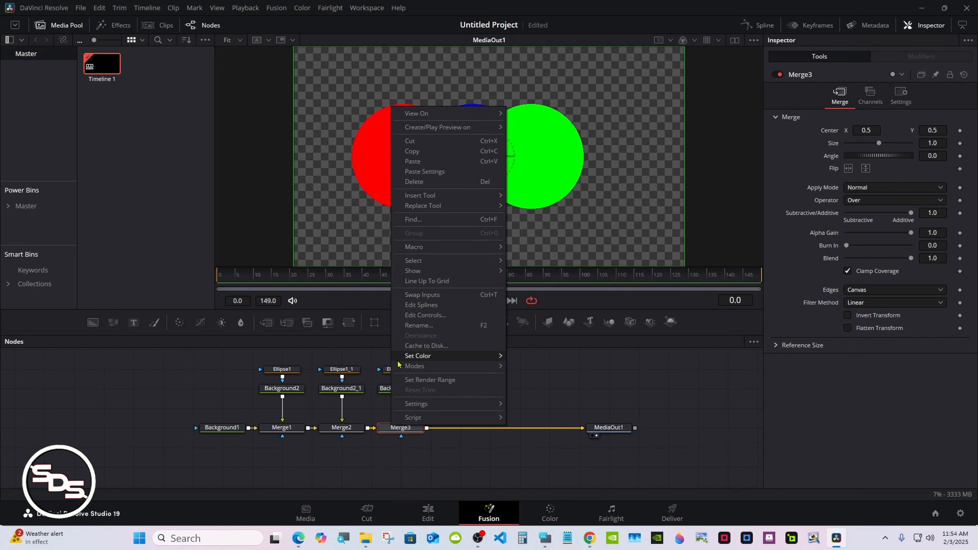
left_click(413, 296)
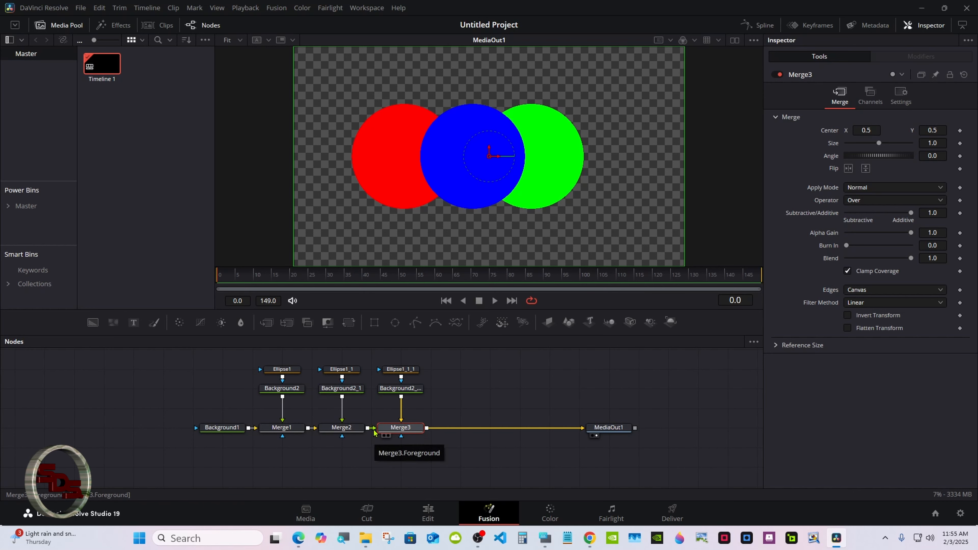
right_click(397, 428)
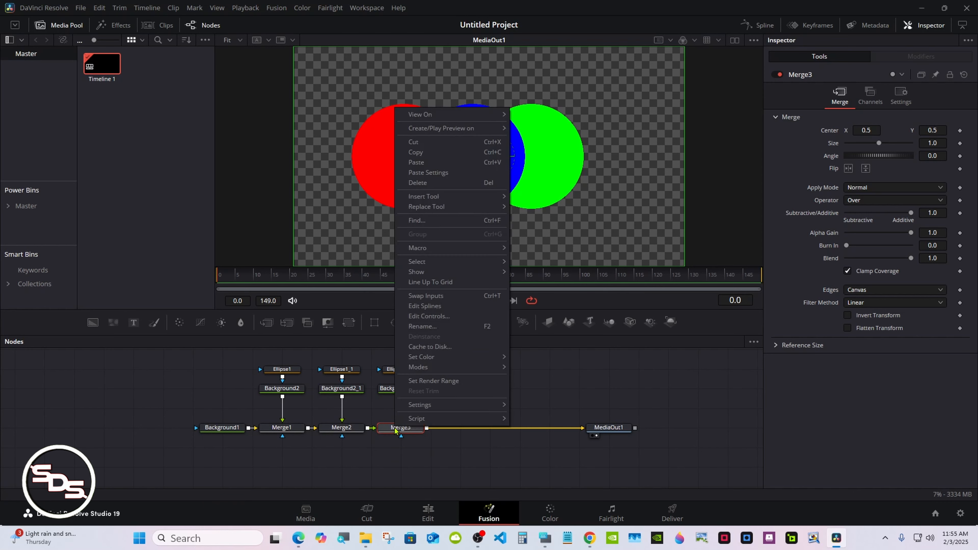
left_click(417, 298)
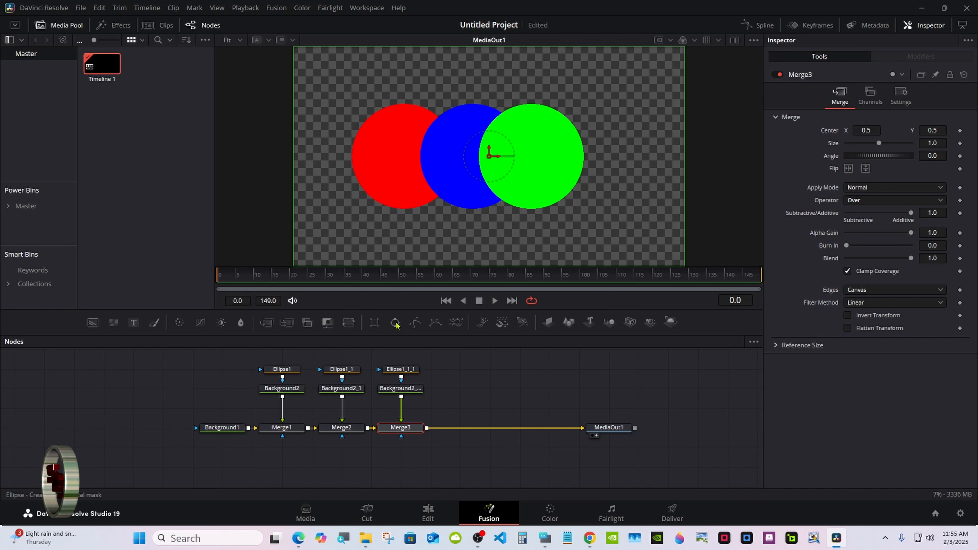
- Mask Merge3 with a Rectangle whose width is linked to its height, using height 0.252 and Center X 0.62
left_click_drag(380, 326, 402, 437)
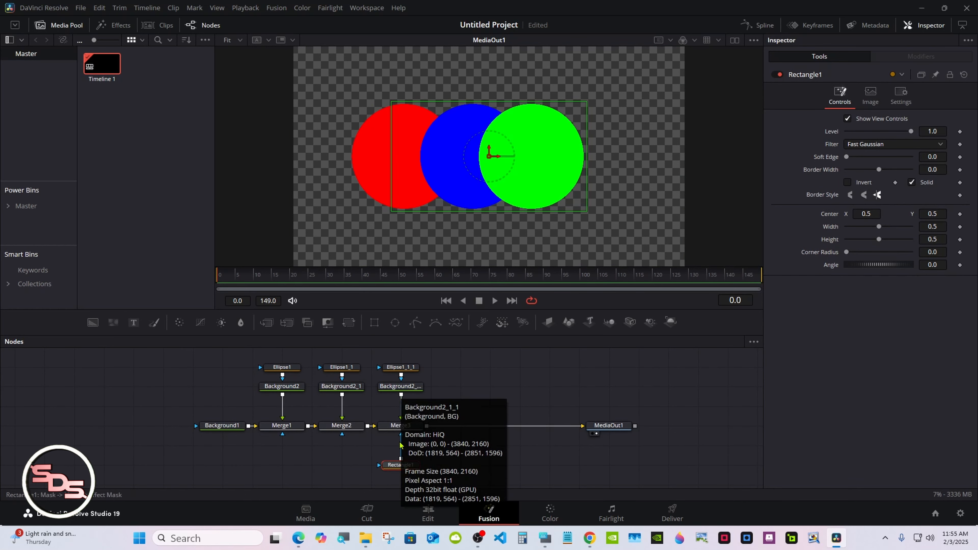
right_click(831, 229)
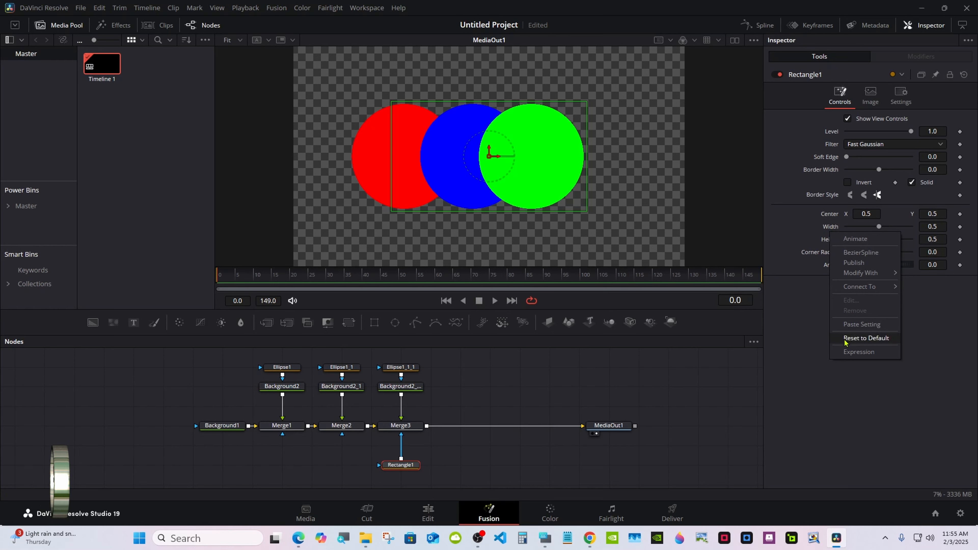
left_click(847, 353)
left_click_drag(849, 239, 863, 255)
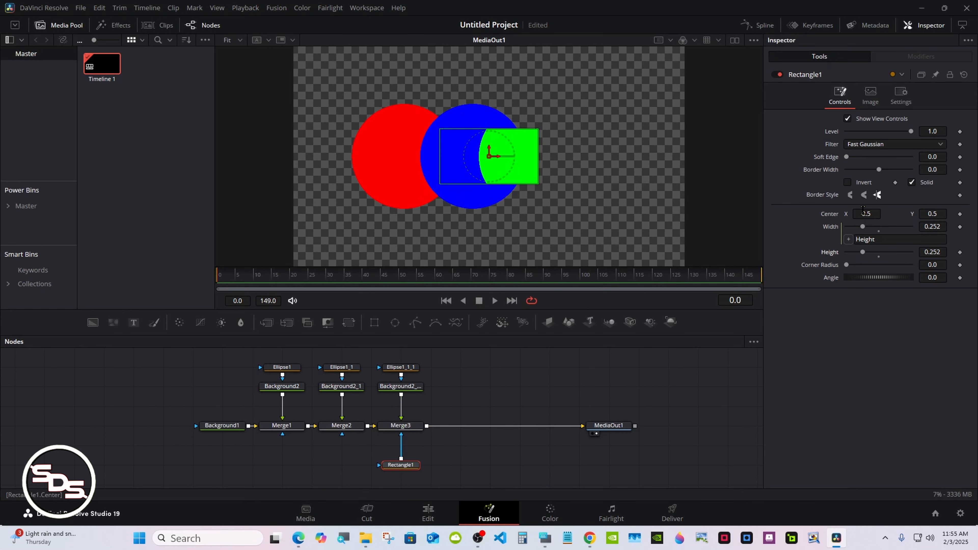
left_click_drag(864, 214, 910, 214)
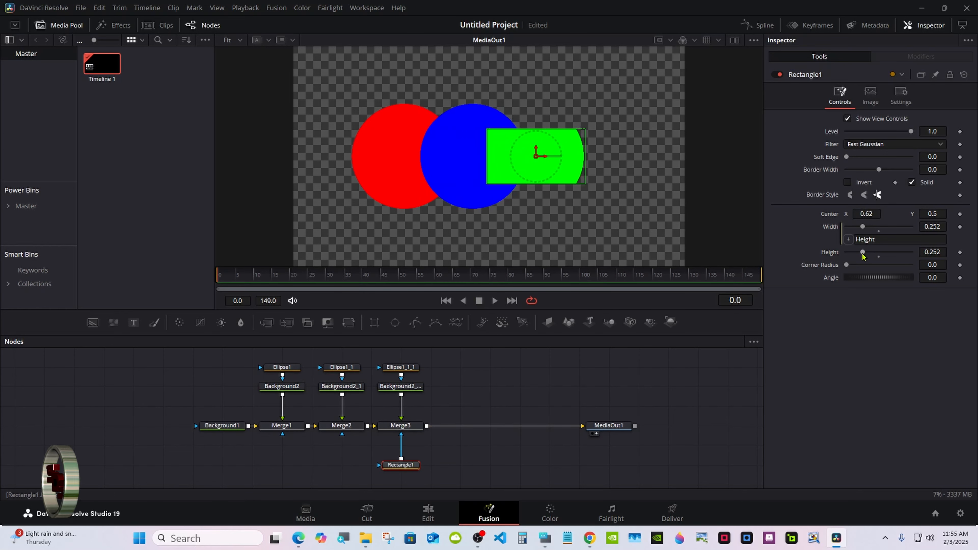
- Reduce the rectangle mask's height to 0.205, invert it, and adjust its Center X to cut a hole inside the green circle
left_click_drag(862, 253, 859, 254)
left_click_drag(870, 213, 863, 214)
left_click(848, 183)
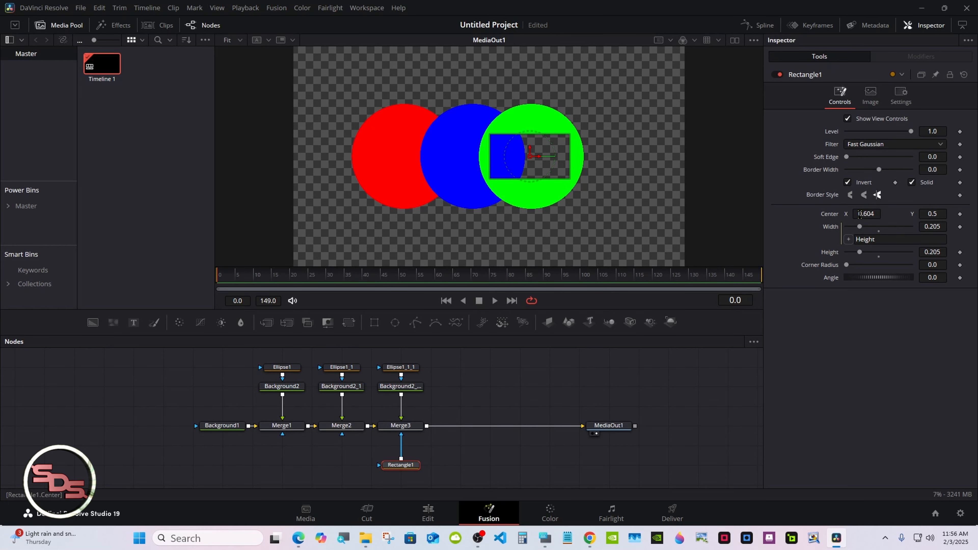
left_click_drag(859, 212, 862, 212)
- Mask Merge1 with a new Ellipse and link the ellipse's width to its height with the expression Height
left_click_drag(396, 323, 283, 435)
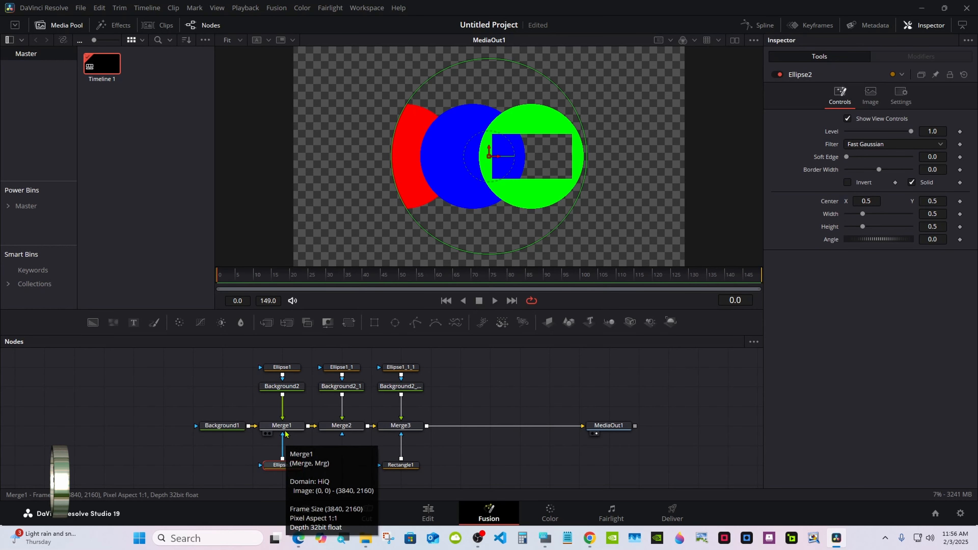
right_click(825, 221)
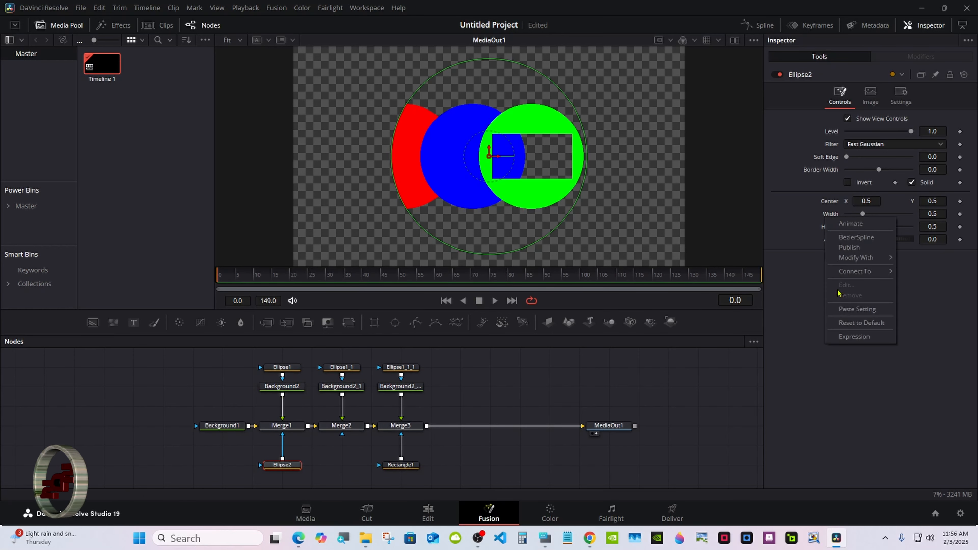
left_click(843, 338)
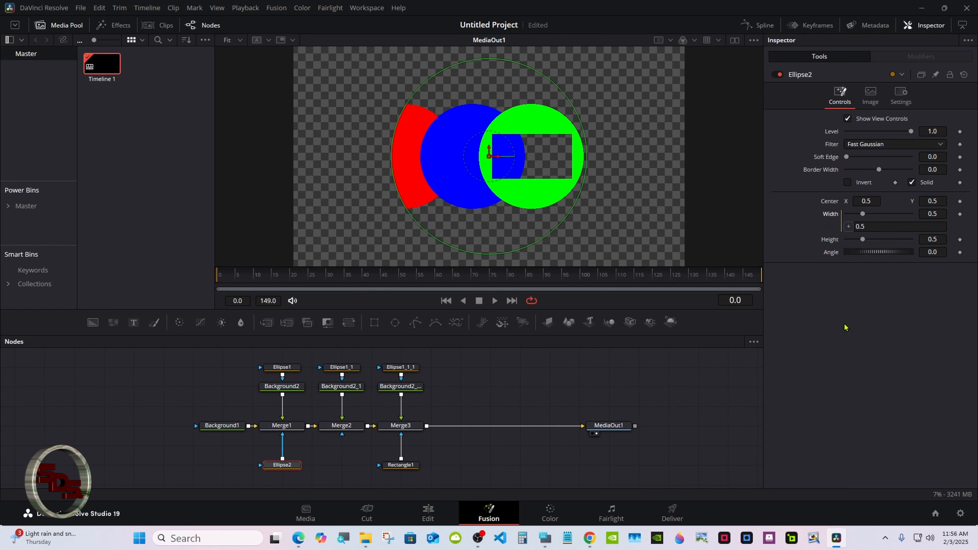
type("Height")
key("Return")
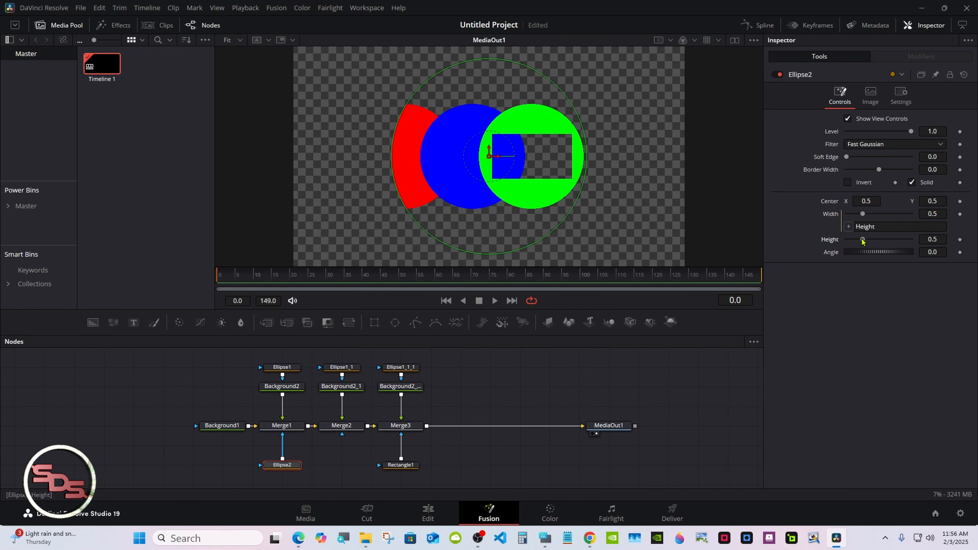
- Shrink Merge1's ellipse mask, move it over the red circle, and invert it to cut a round hole
left_click_drag(862, 239, 851, 239)
left_click_drag(871, 201, 846, 200)
left_click(848, 182)
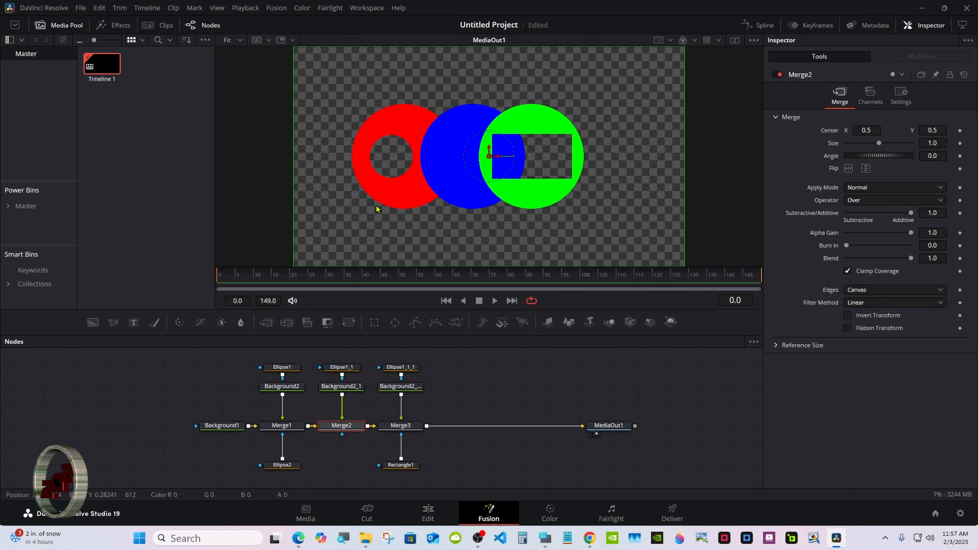
- Swap Merge2's inputs to bring the red circle in front of the blue one, and swap them back
right_click(339, 426)
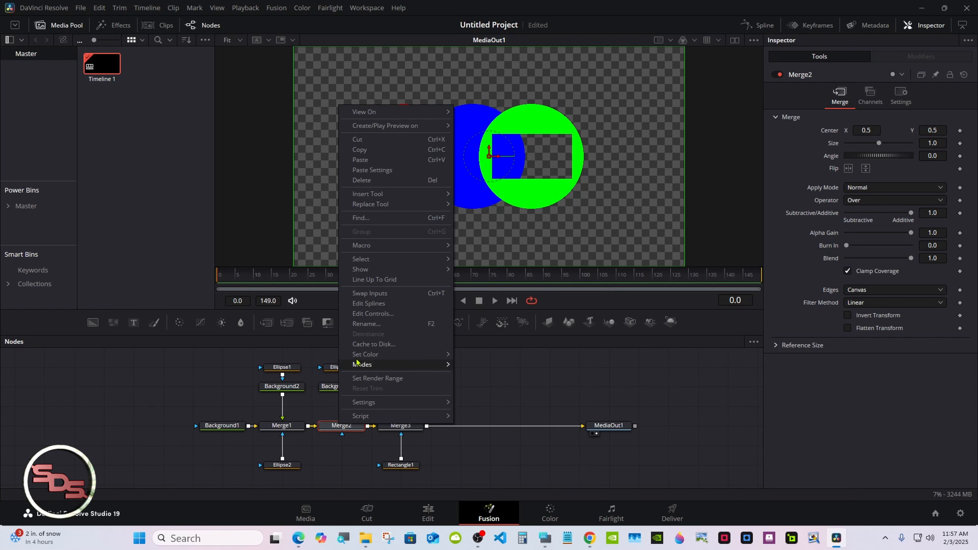
left_click(362, 294)
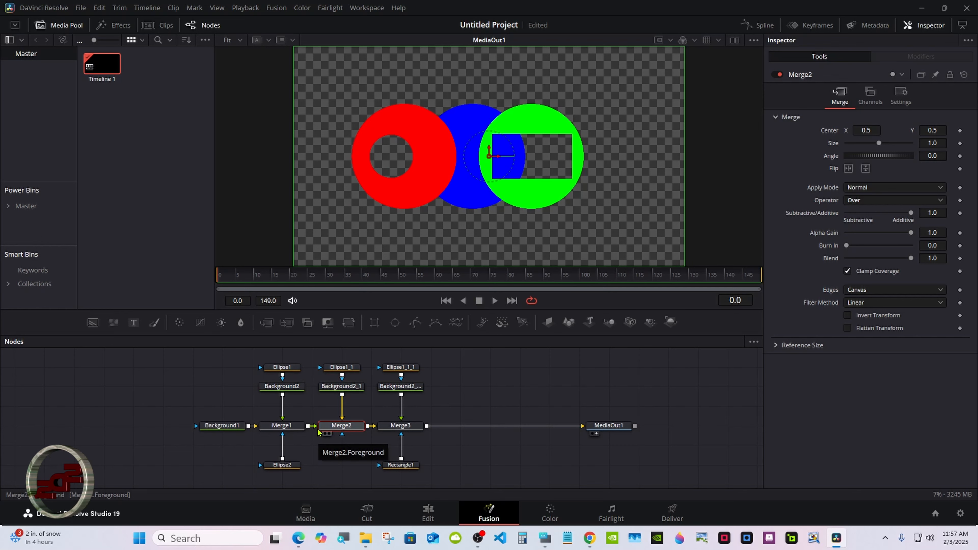
right_click(340, 427)
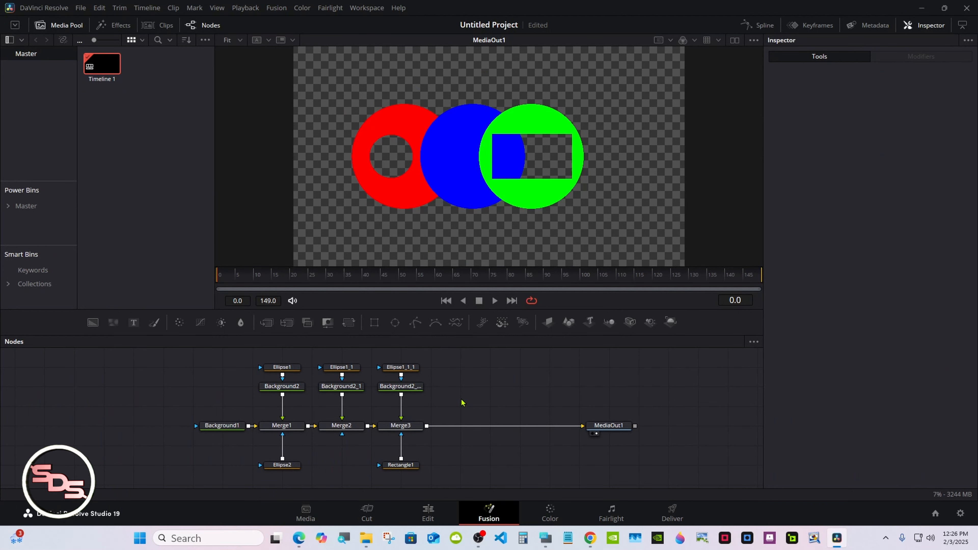
- Try shifting the green circle horizontally with Merge3's Center X, and reset the center to its default
left_click(409, 426)
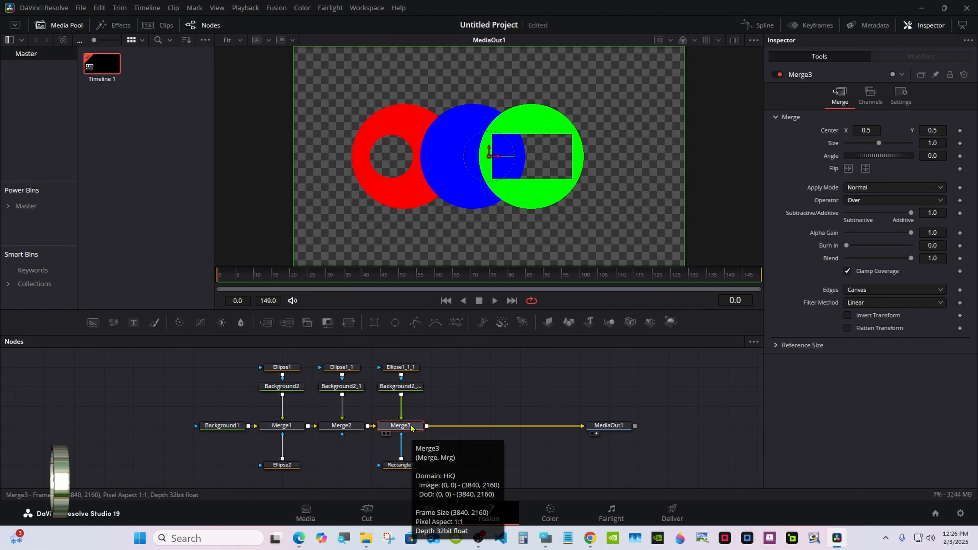
mouse_move(856, 128)
left_mouse_down()
mouse_move(875, 129)
mouse_move(846, 131)
left_mouse_up()
double_click(830, 133)
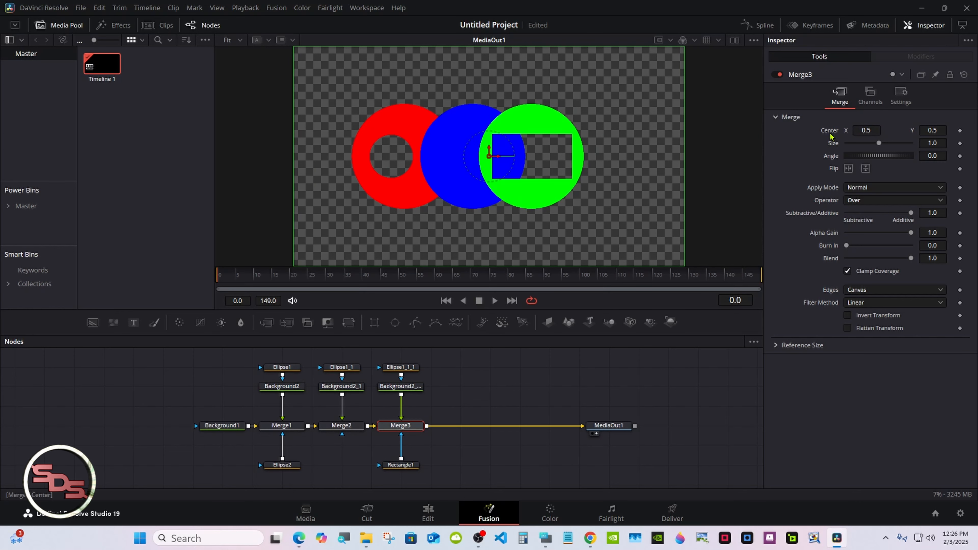
- Insert a Transform node after the green circle's background, try Center X 0.551, and reset its center to the default
left_click(387, 390)
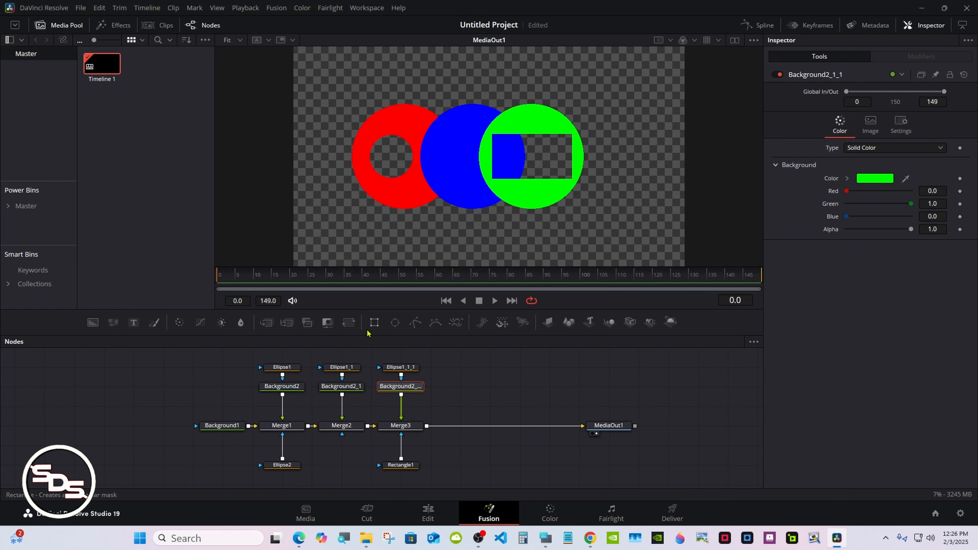
left_click(352, 324)
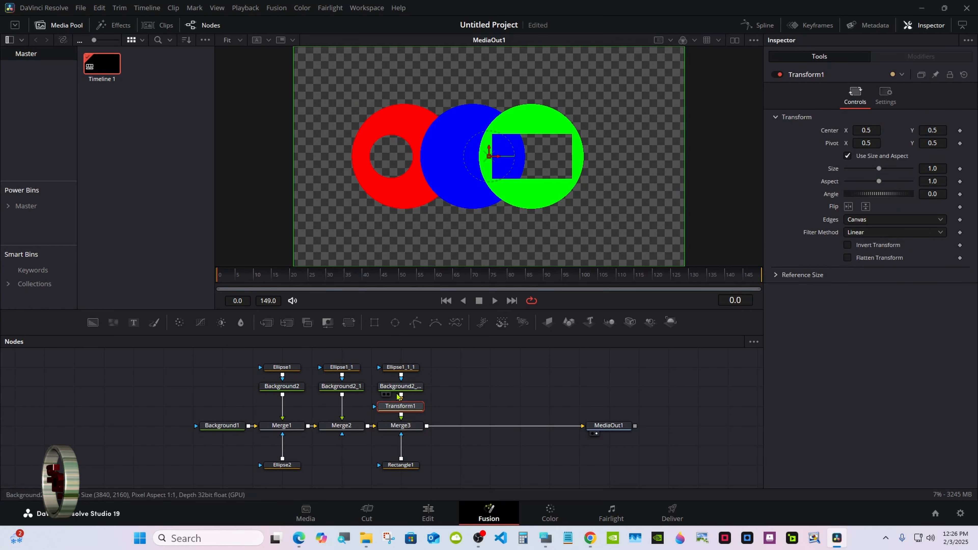
left_click_drag(850, 130, 856, 130)
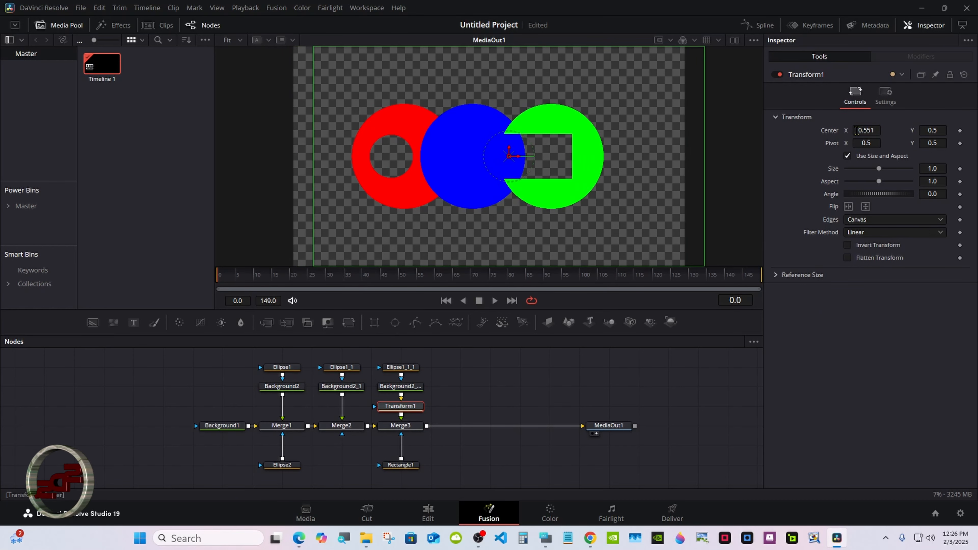
double_click(832, 133)
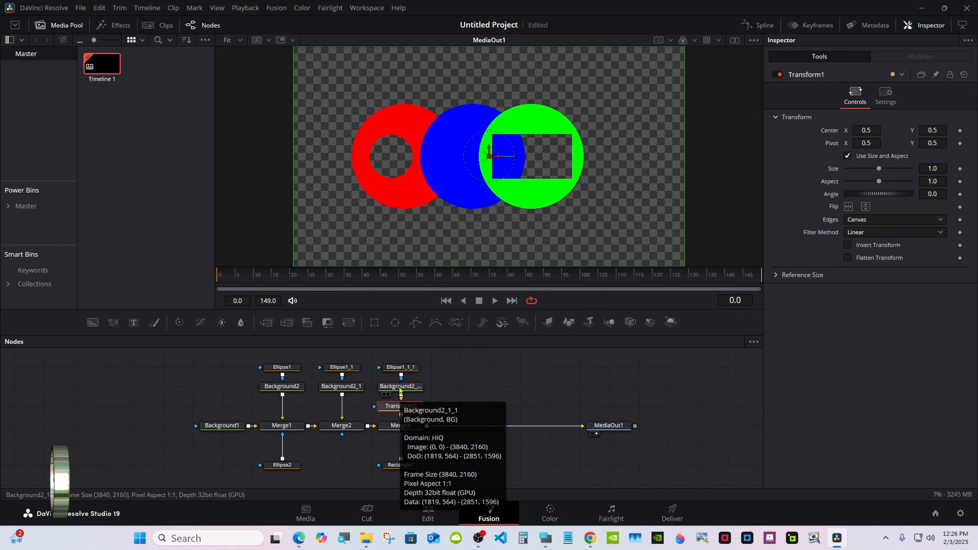
- Try shifting the blue circle horizontally with Merge2's Center X, and reset the center to its default
left_click(341, 425)
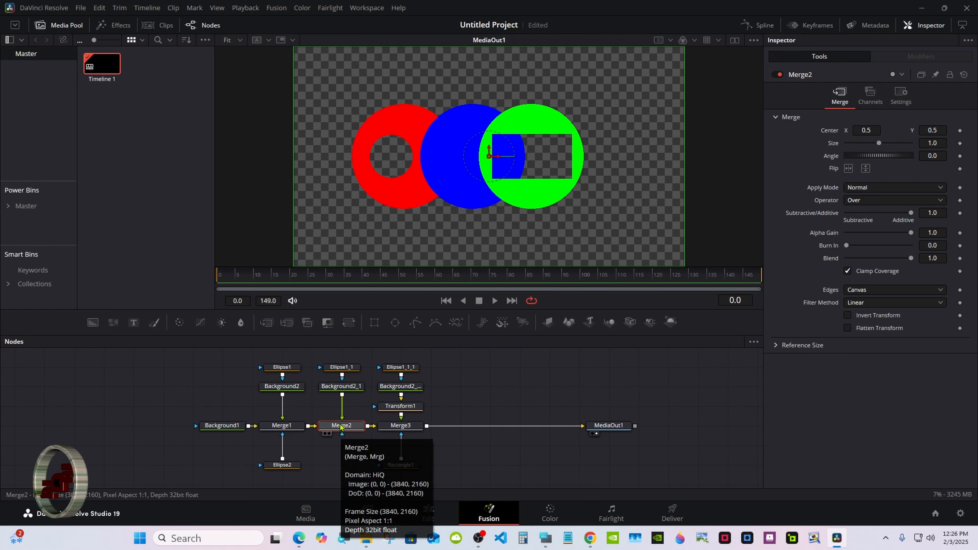
mouse_move(863, 131)
left_mouse_down()
mouse_move(885, 130)
mouse_move(860, 130)
left_mouse_up()
double_click(833, 130)
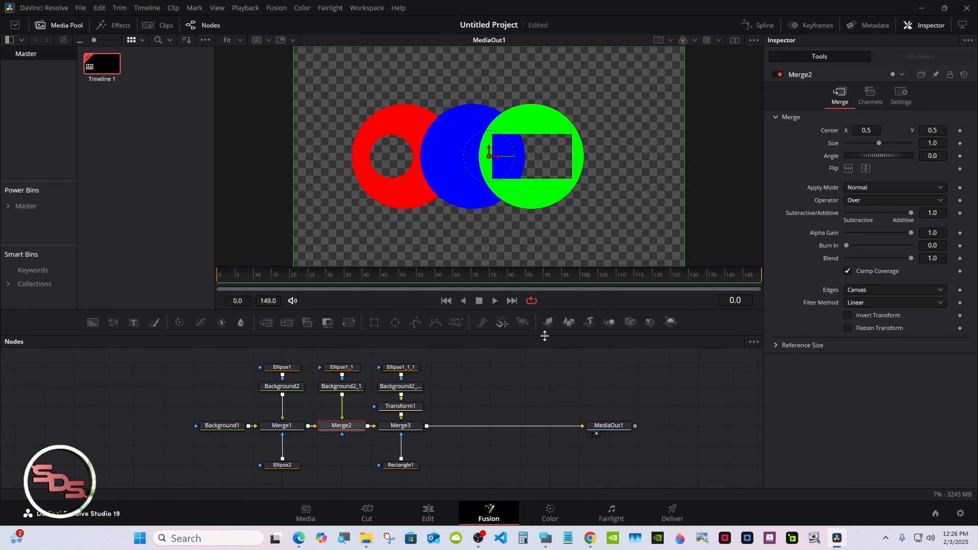
- Insert a Transform node after Merge3, try shifting its Center X and scaling it to 0.91, and reset both settings
left_click(415, 428)
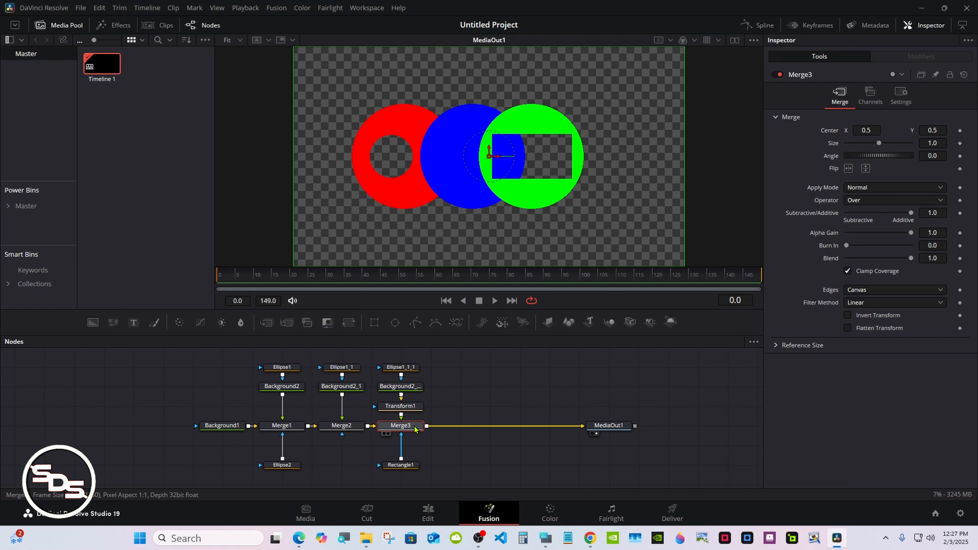
left_click(348, 322)
left_click_drag(855, 130, 855, 131)
double_click(829, 132)
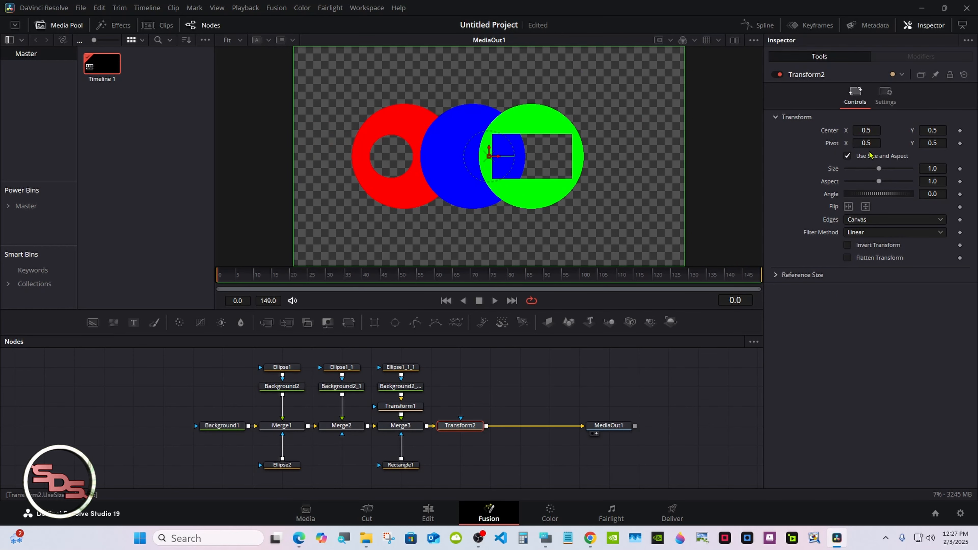
mouse_move(880, 168)
left_mouse_down()
mouse_move(865, 170)
mouse_move(877, 173)
left_mouse_up()
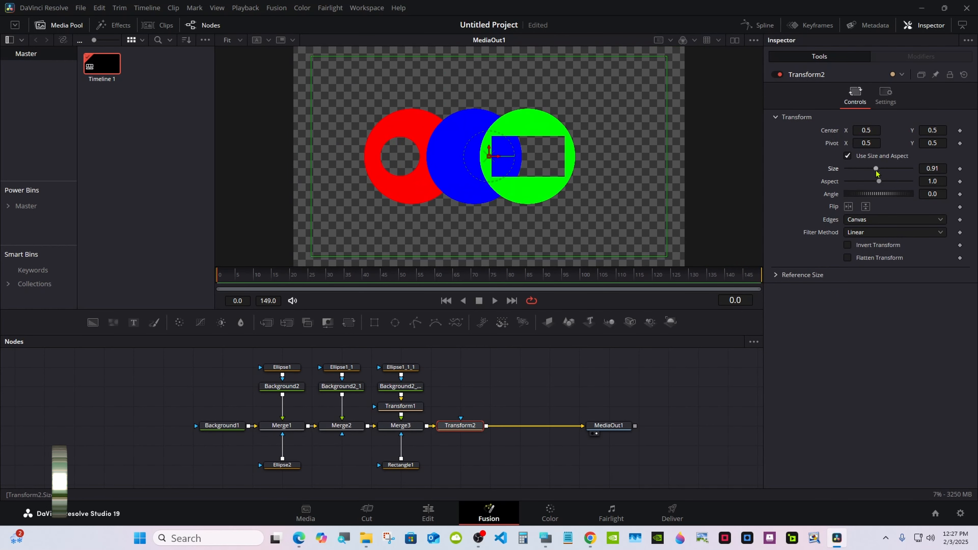
double_click(834, 170)
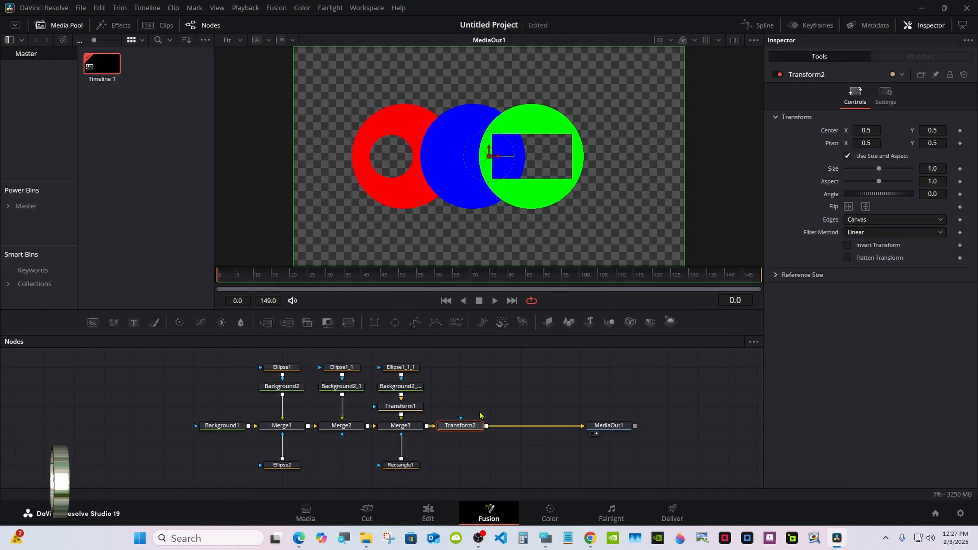
- Disconnect the rectangle mask from Merge3, and set Merge3's Size to 0.39 and Center X to 0.684
left_click(401, 426)
left_click_drag(874, 144, 869, 144)
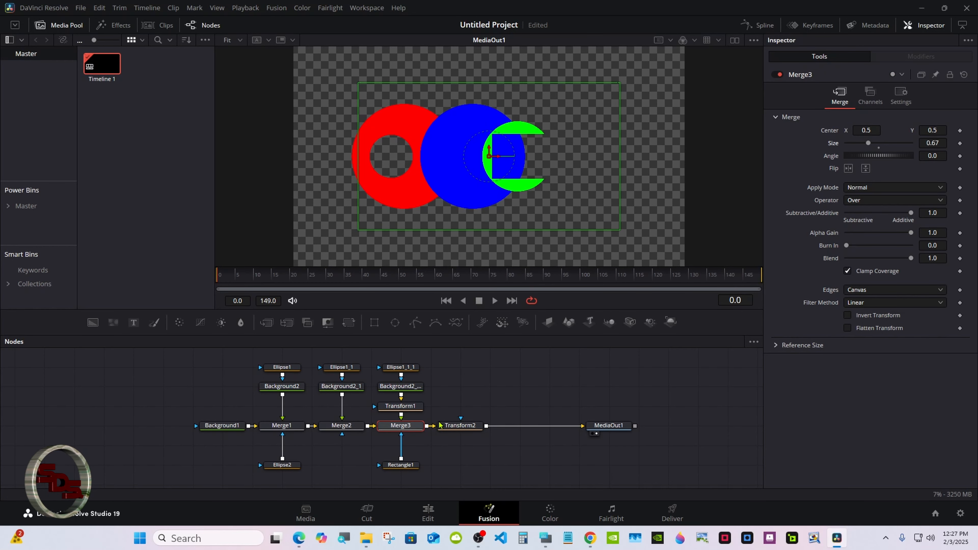
left_click(401, 442)
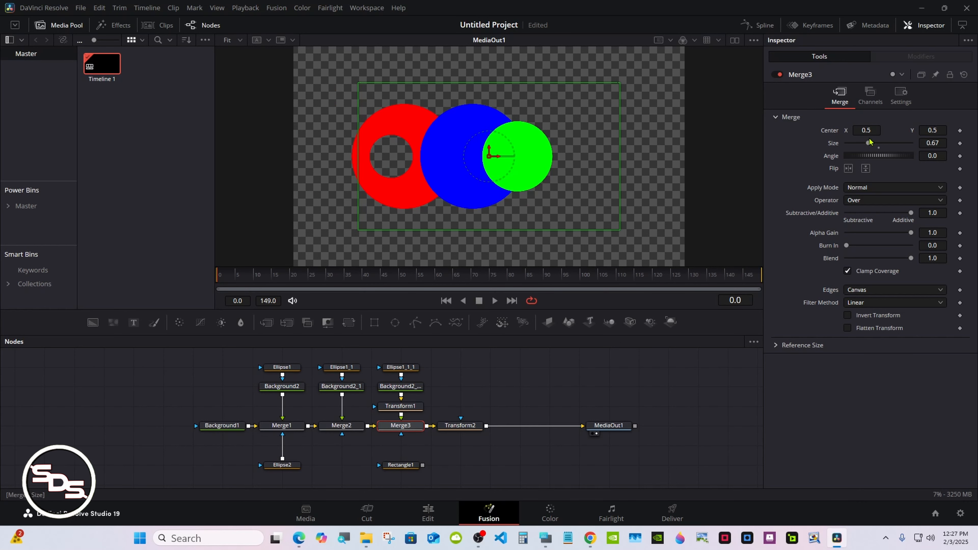
left_click_drag(870, 144, 933, 129)
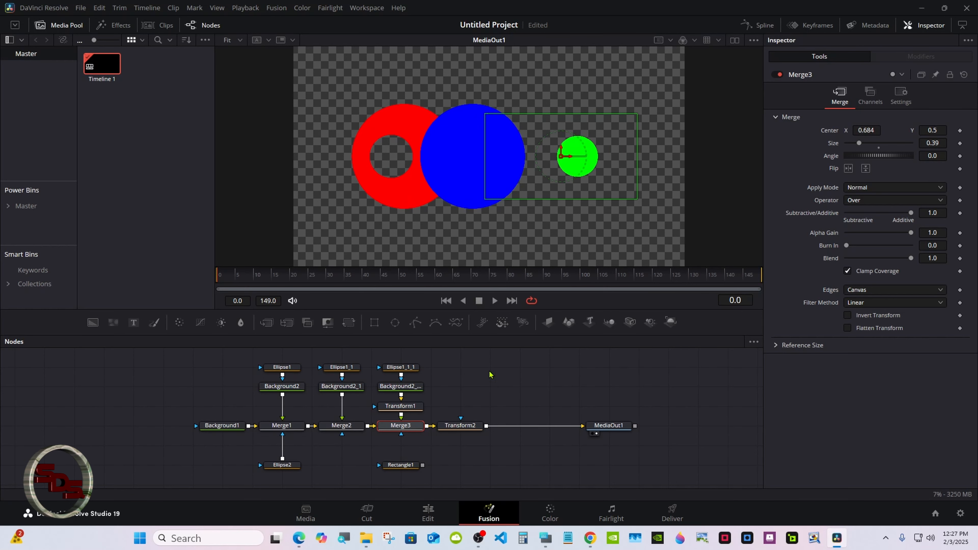
- Select the green circle's ellipse mask to show its controls
left_click(486, 377)
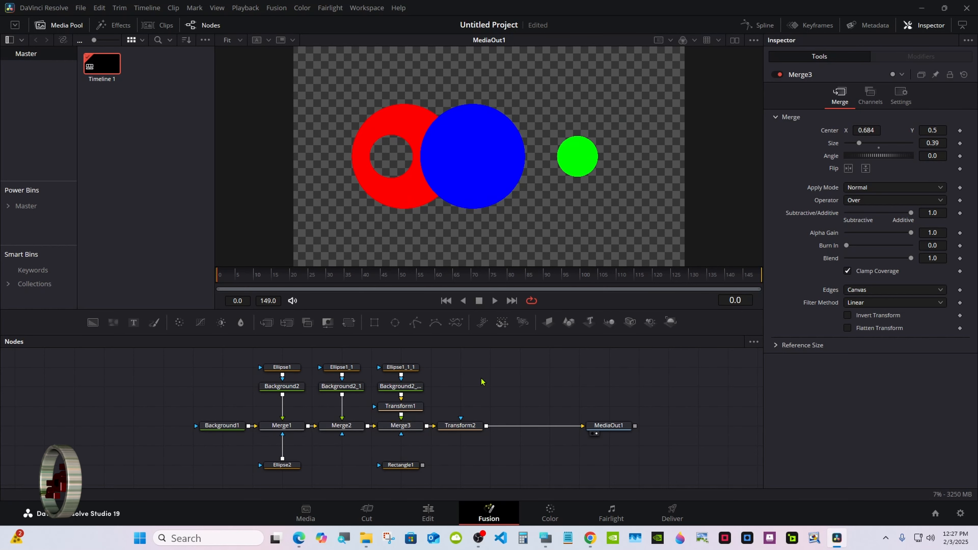
left_click(409, 368)
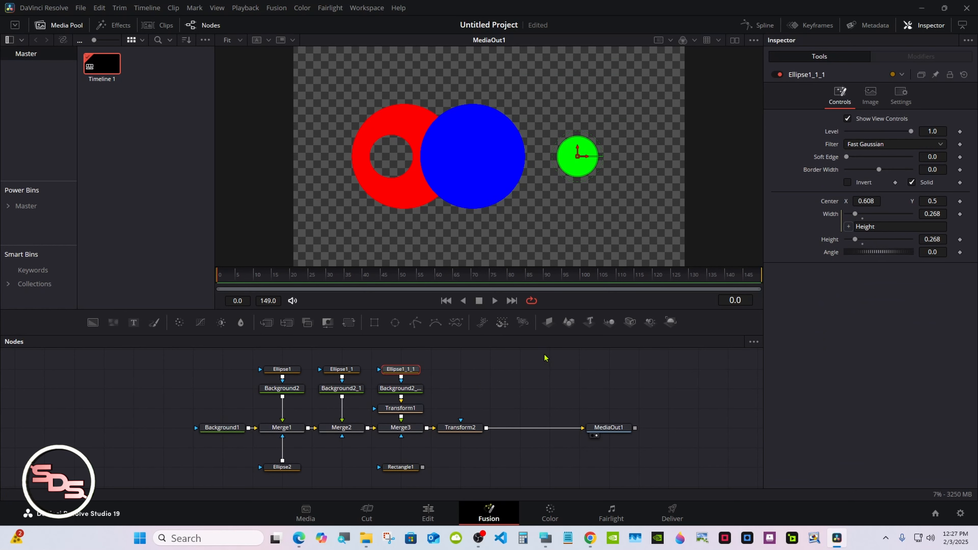